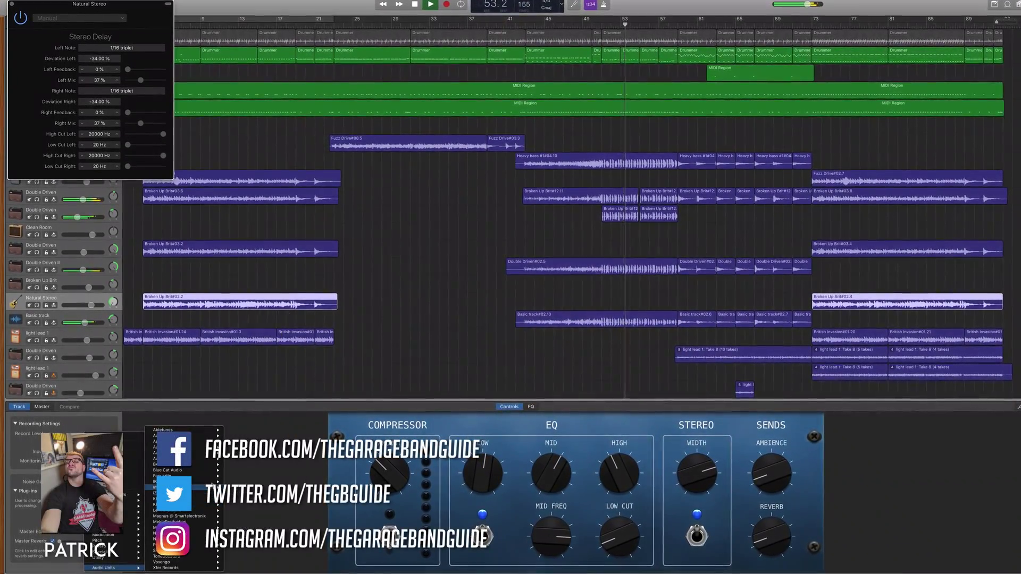
Center the Analog Rack Chorus window and lower its Depth from 3.0 to 2.3
mouse_move(214, 481)
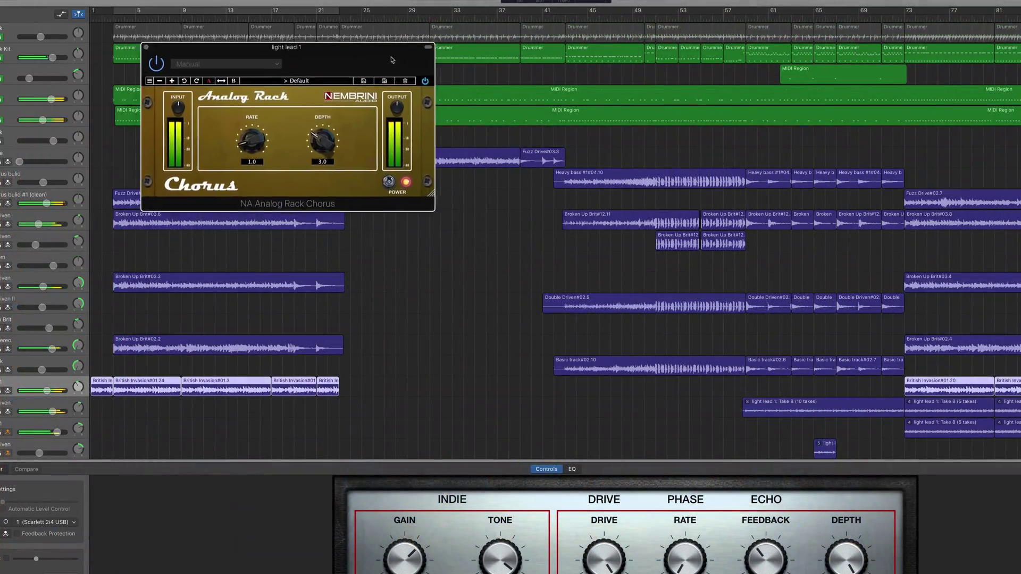
drag(391, 60, 578, 214)
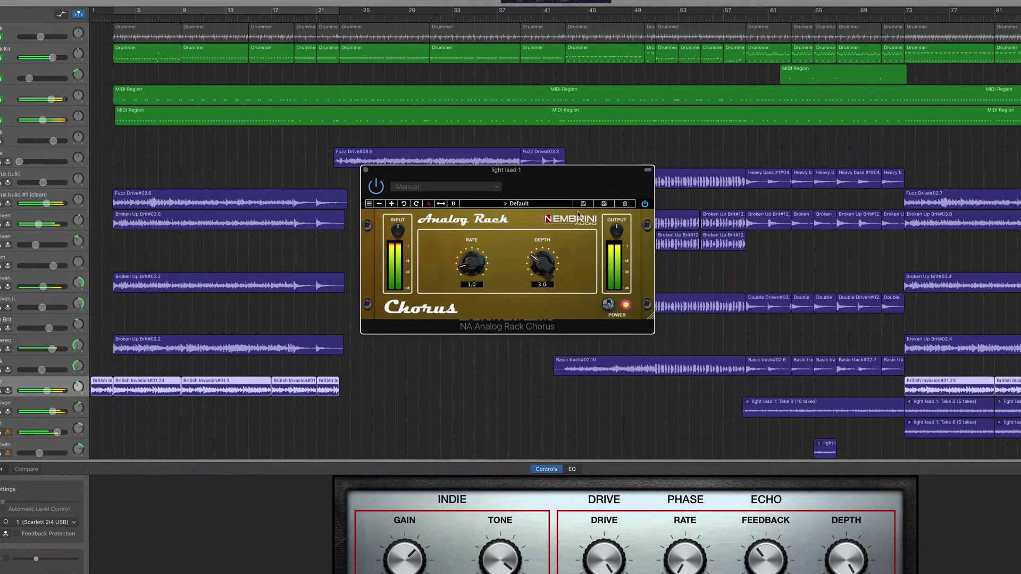
drag(542, 263, 543, 277)
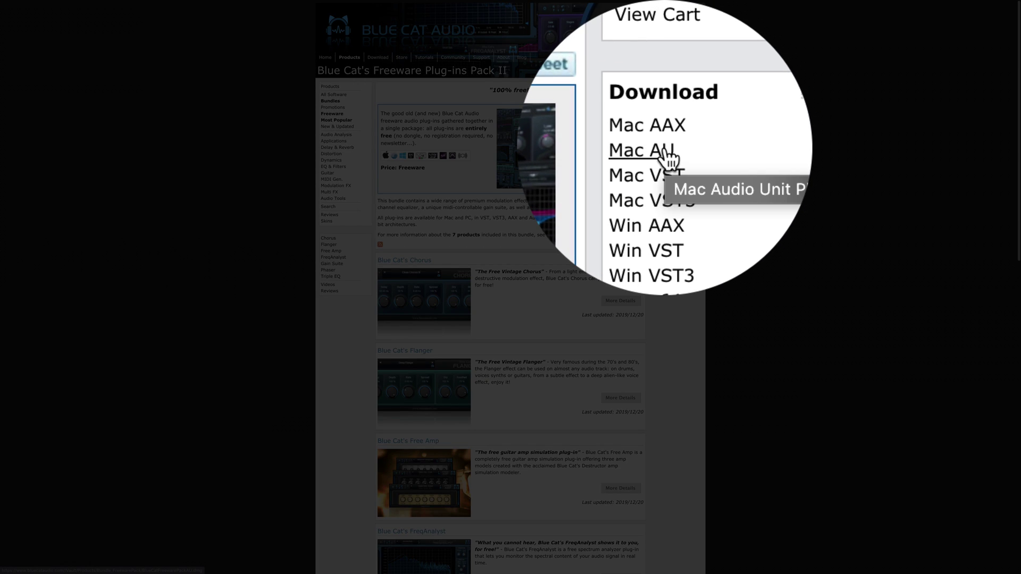
Download the 220 MB Mac AU .dmg of Blue Cat's Freeware Plug-ins Pack II
click(664, 121)
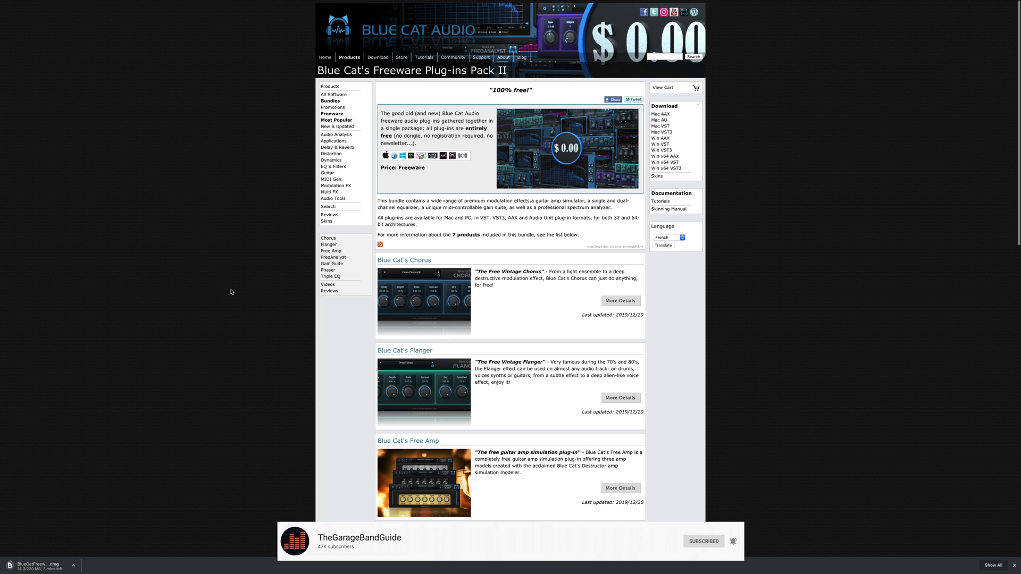
Open BlueCatFreewarePackAU.dmg from Downloads and launch the Install BC Freeware Pack AU package
mouse_move(730, 563)
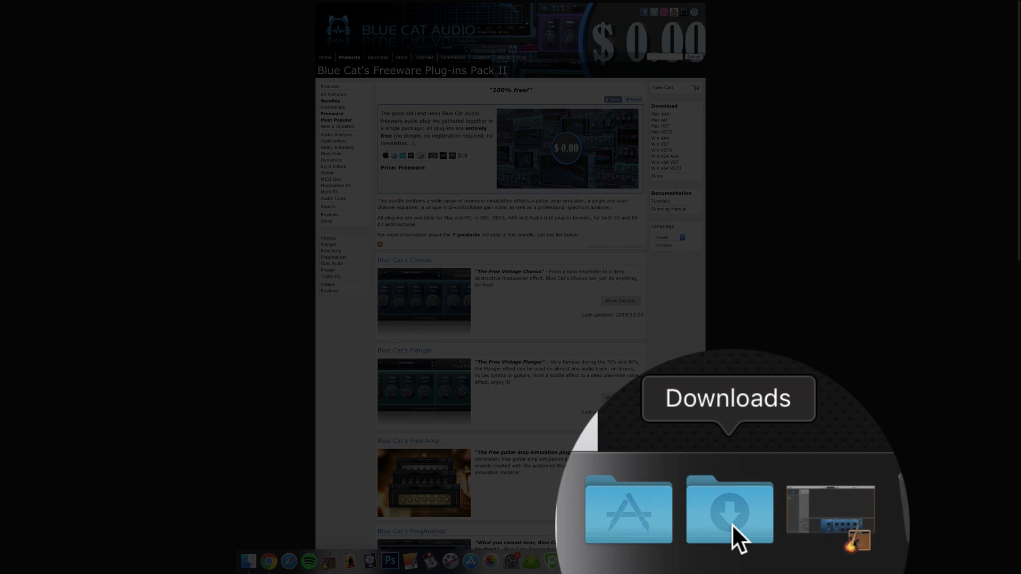
click(732, 525)
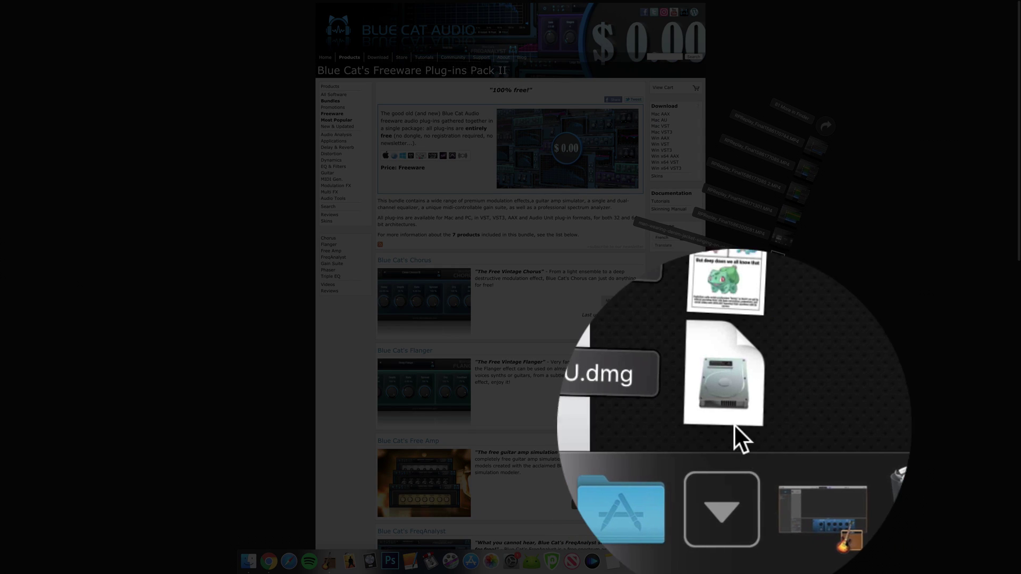
click(728, 395)
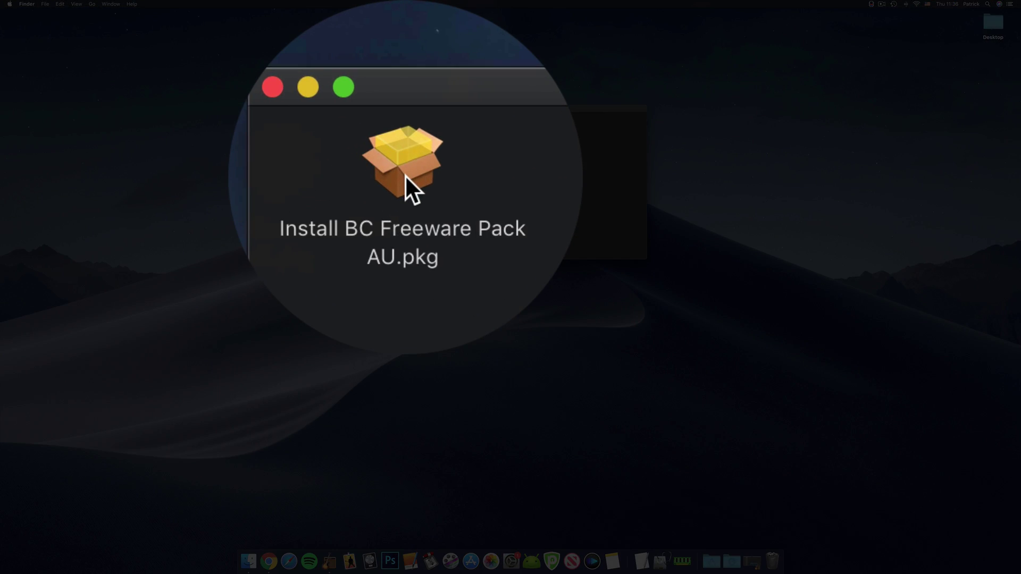
double_click(405, 127)
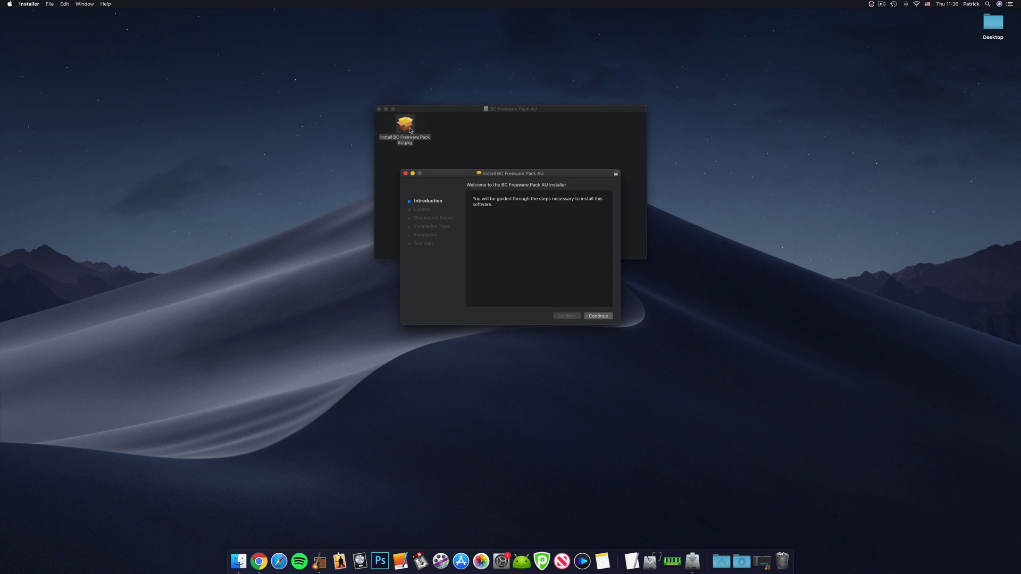
Continue past the introduction and license, agree to it, and start the standard installation
click(599, 317)
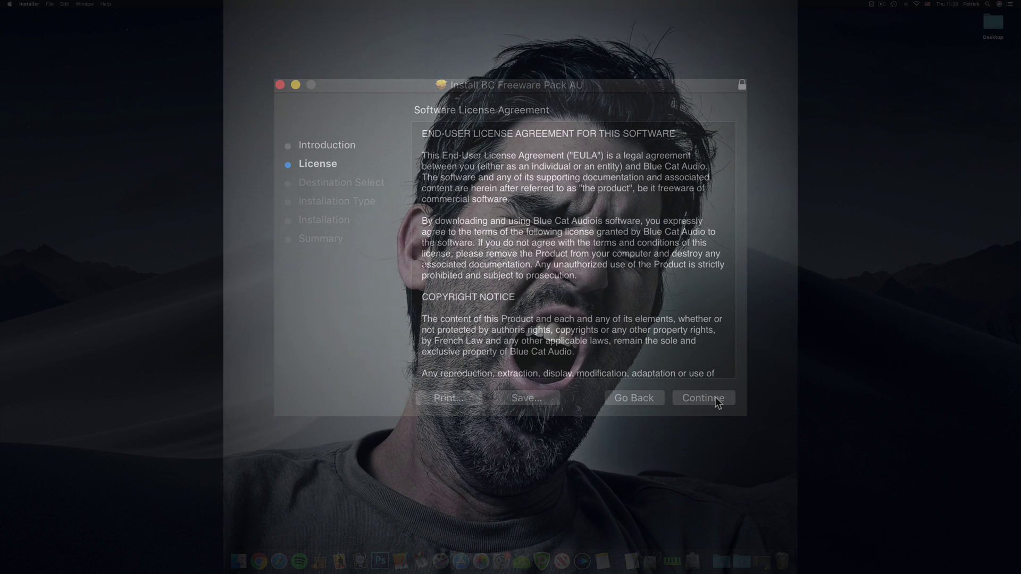
click(717, 402)
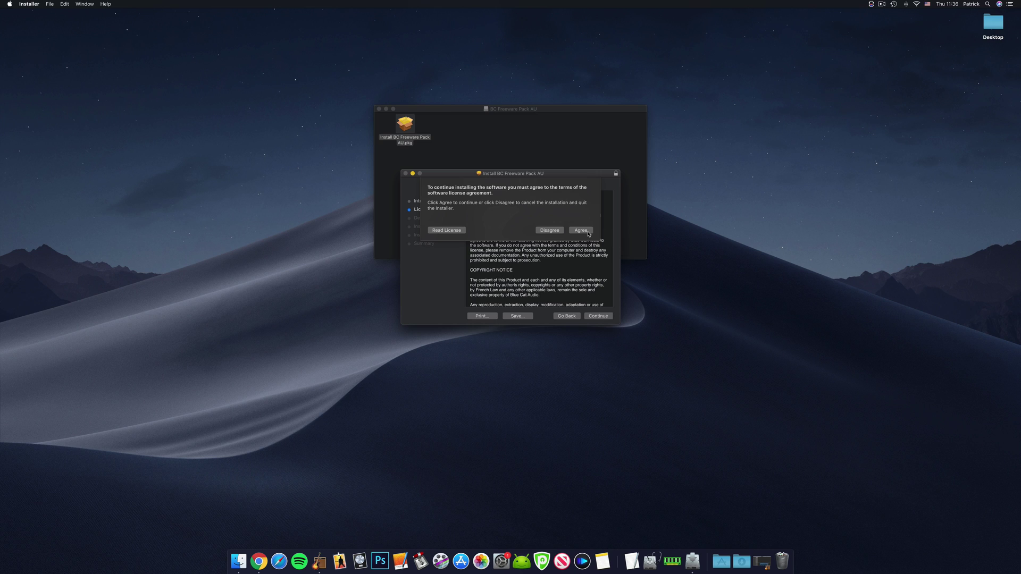
click(588, 232)
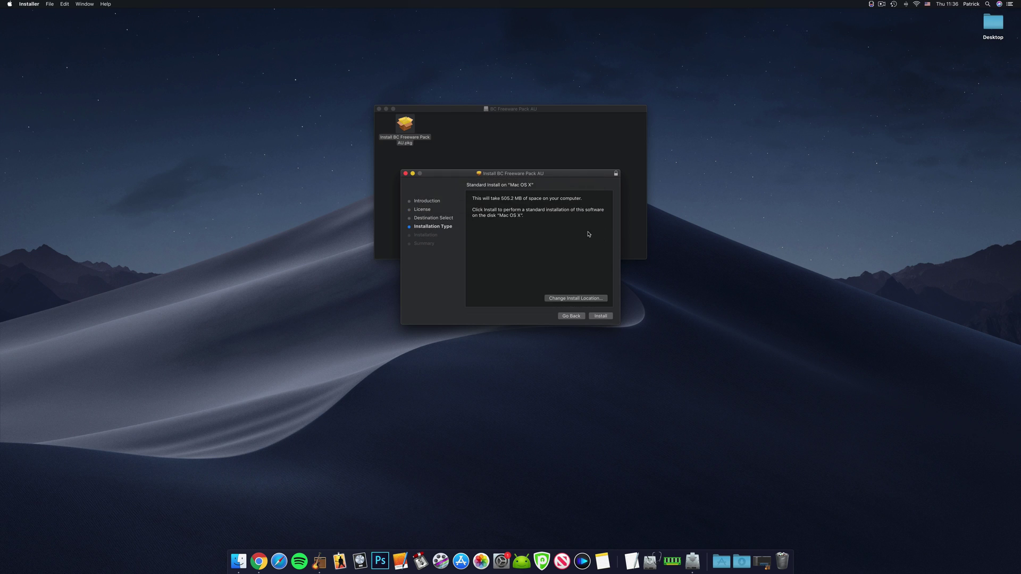
click(609, 317)
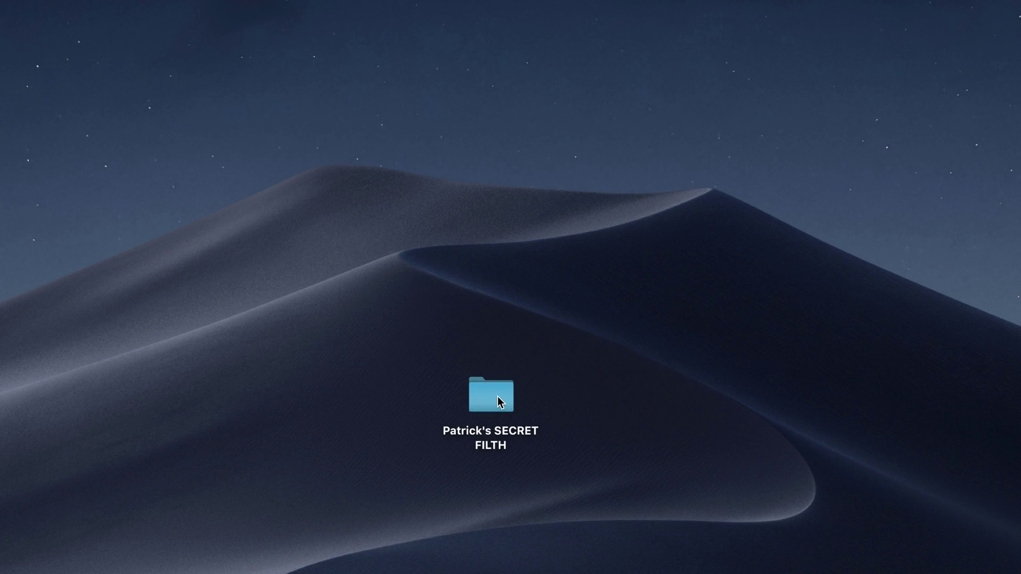
Open the desktop folder in Finder
double_click(497, 397)
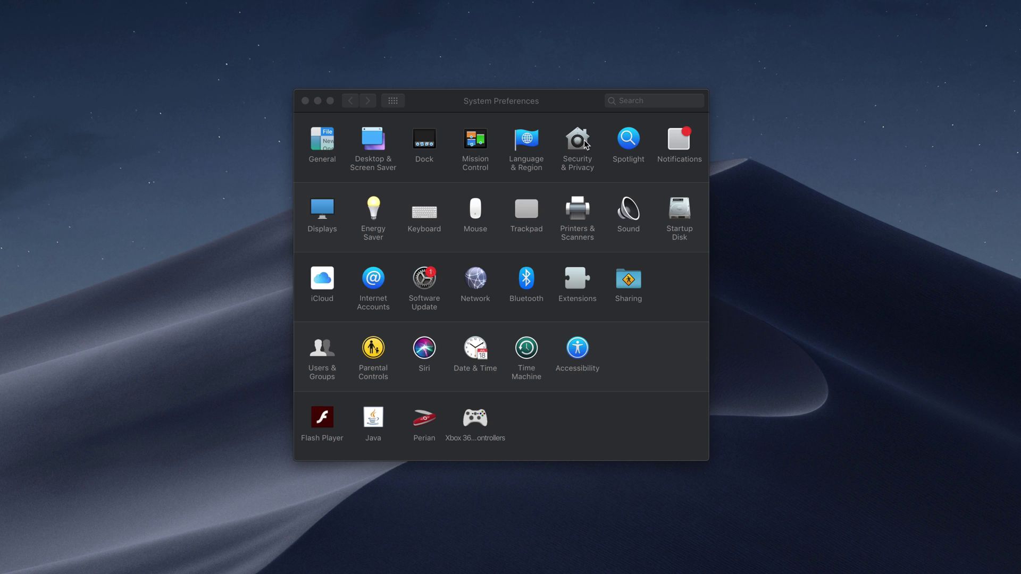
Unlock Security & Privacy General settings with the admin password and change the allowed app sources
click(583, 137)
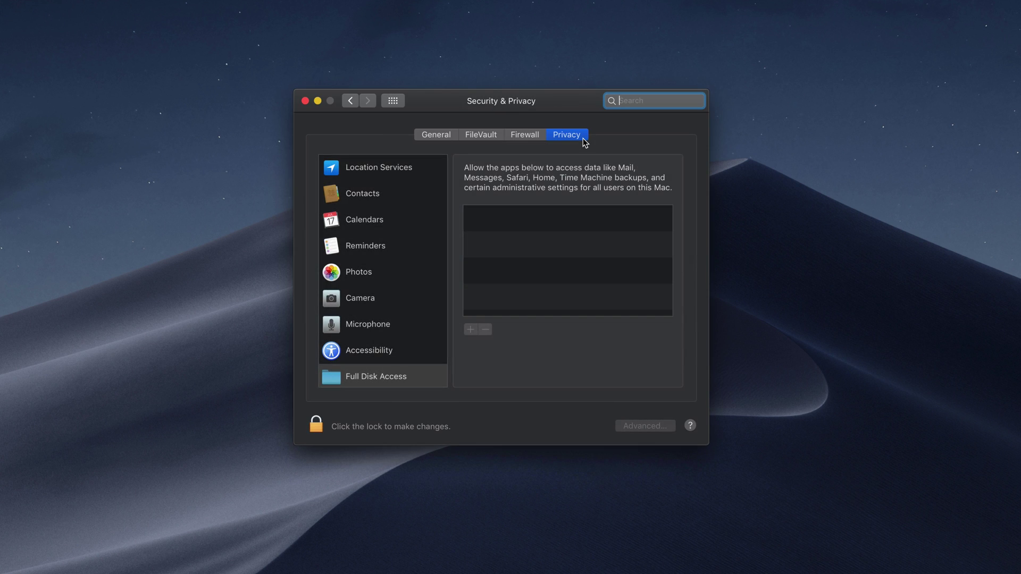
click(435, 136)
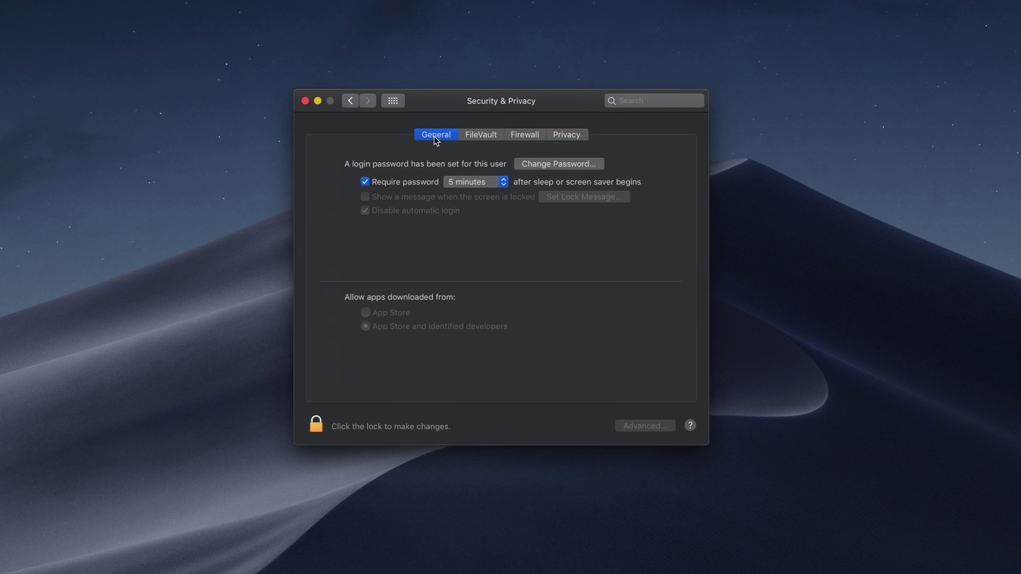
click(317, 425)
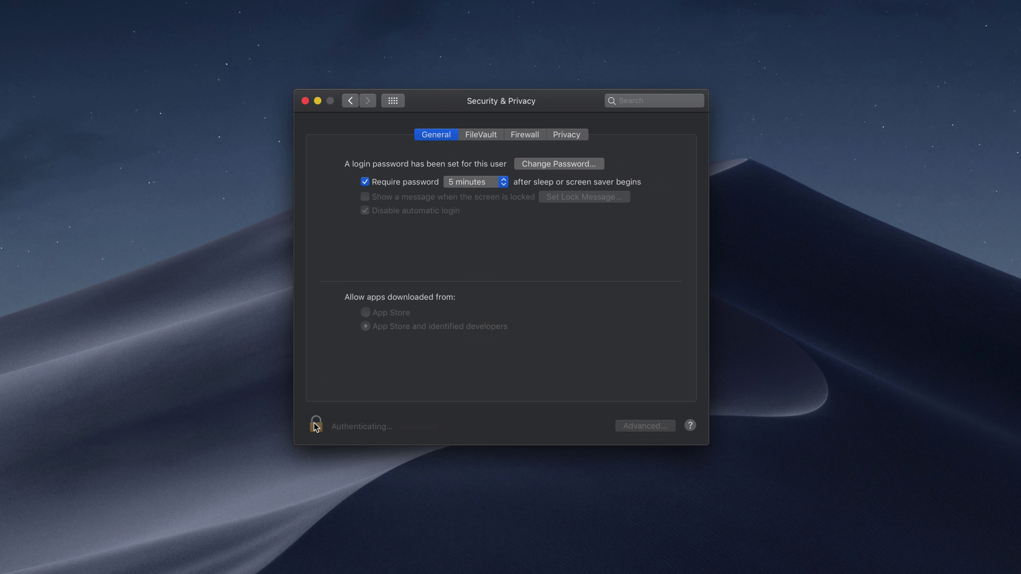
text(•••••••••••••)
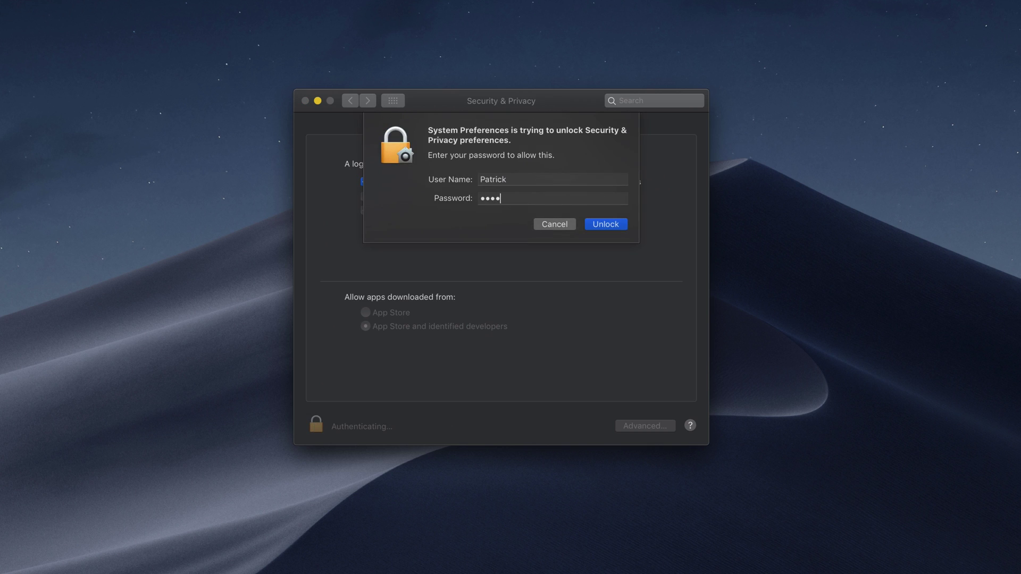
key(Return)
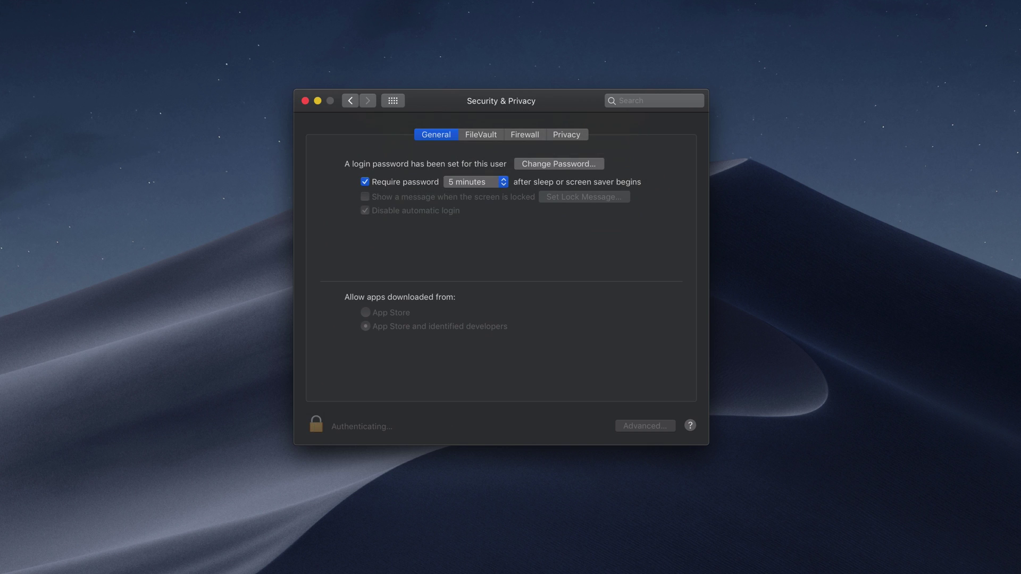
click(366, 312)
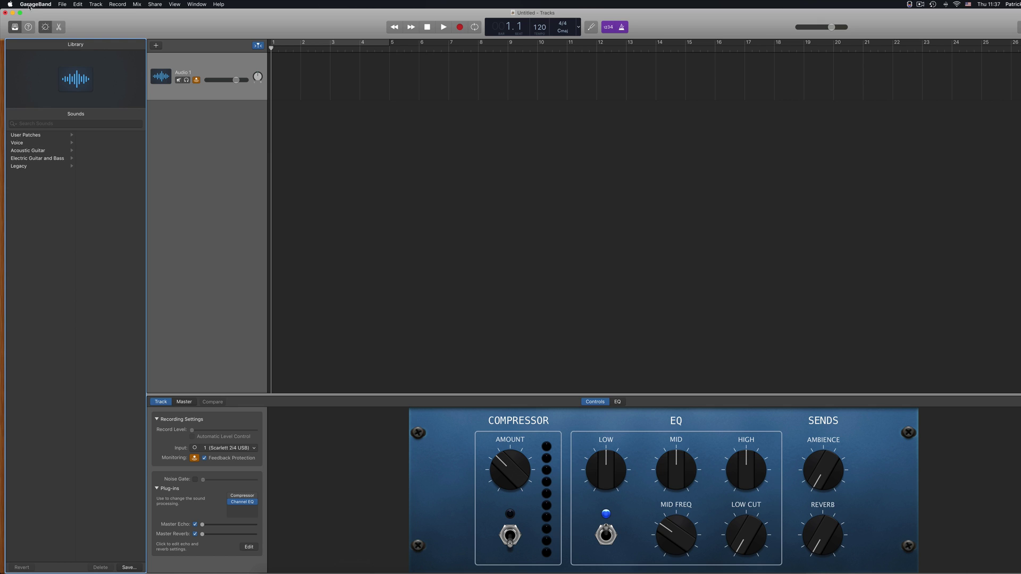
click(29, 7)
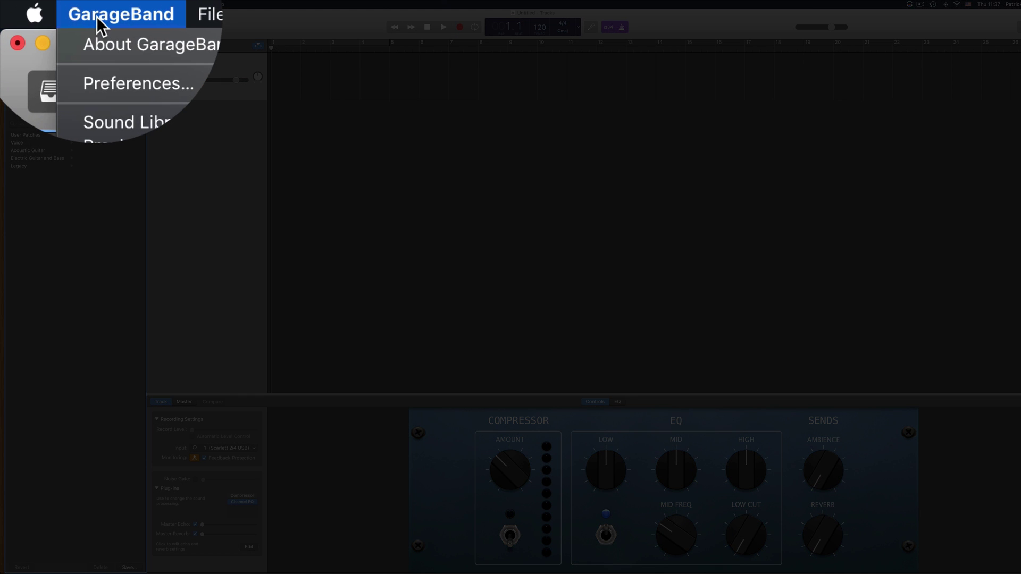
click(129, 85)
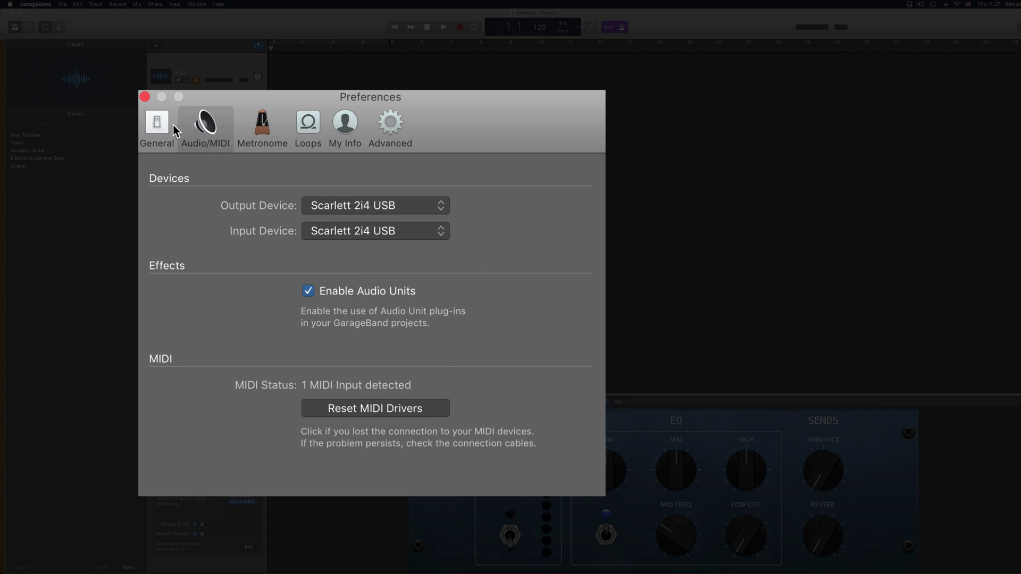
click(173, 130)
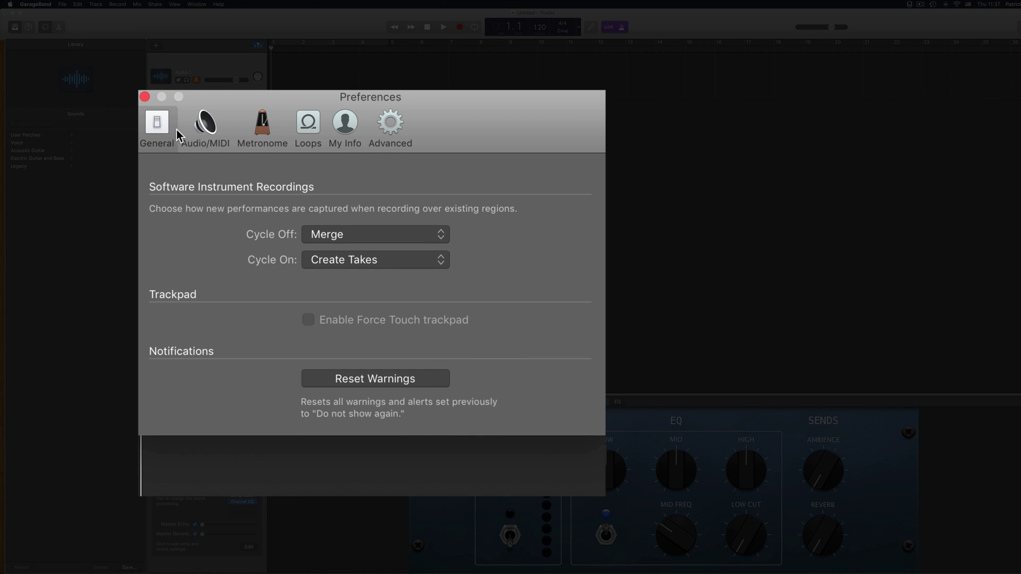
click(205, 126)
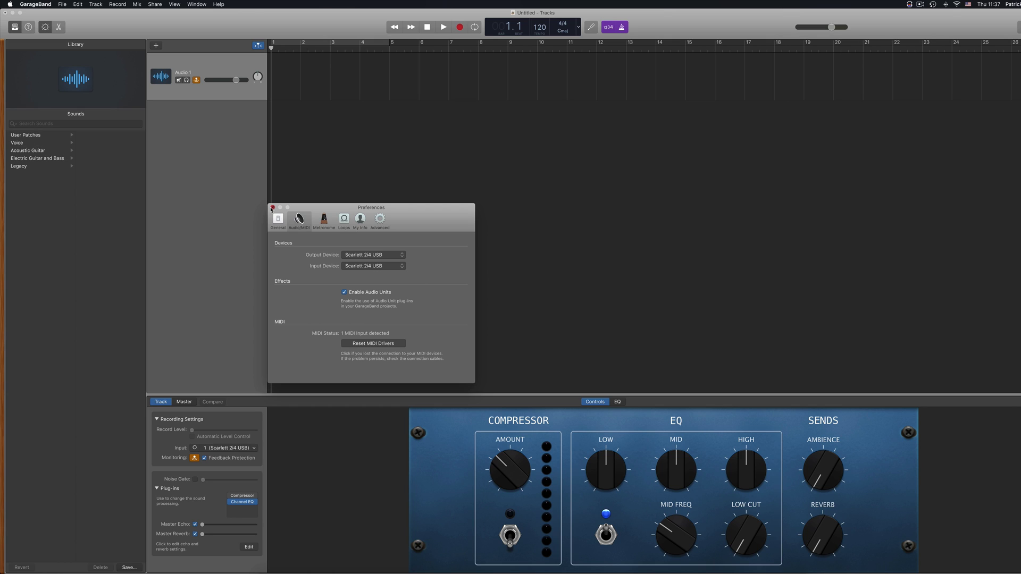
click(272, 208)
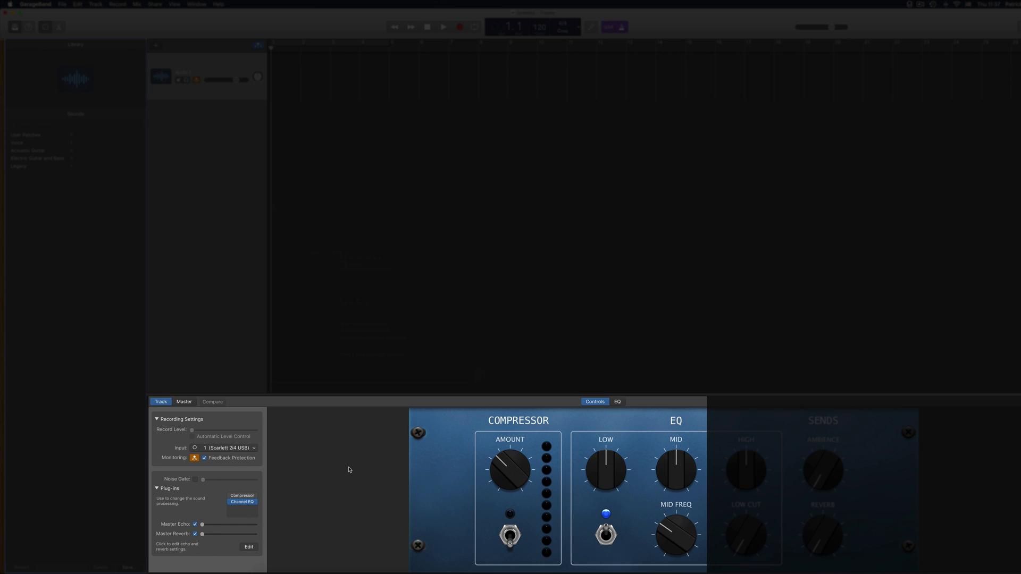
Open the Audio 1 track's plug-in slot list and browse it for Blue Cat's BC Free Amp
click(254, 503)
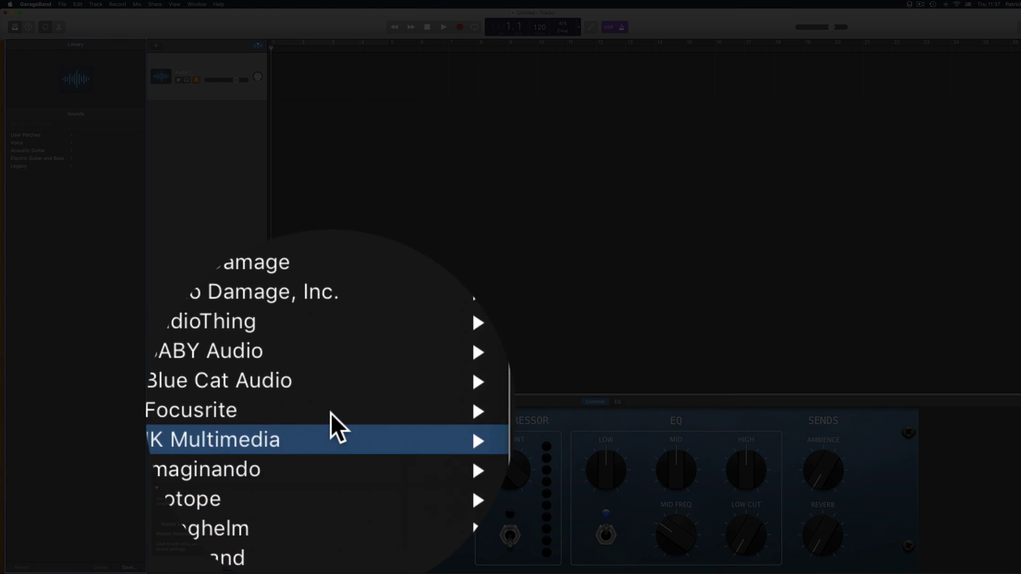
scroll(330, 413, up, 2)
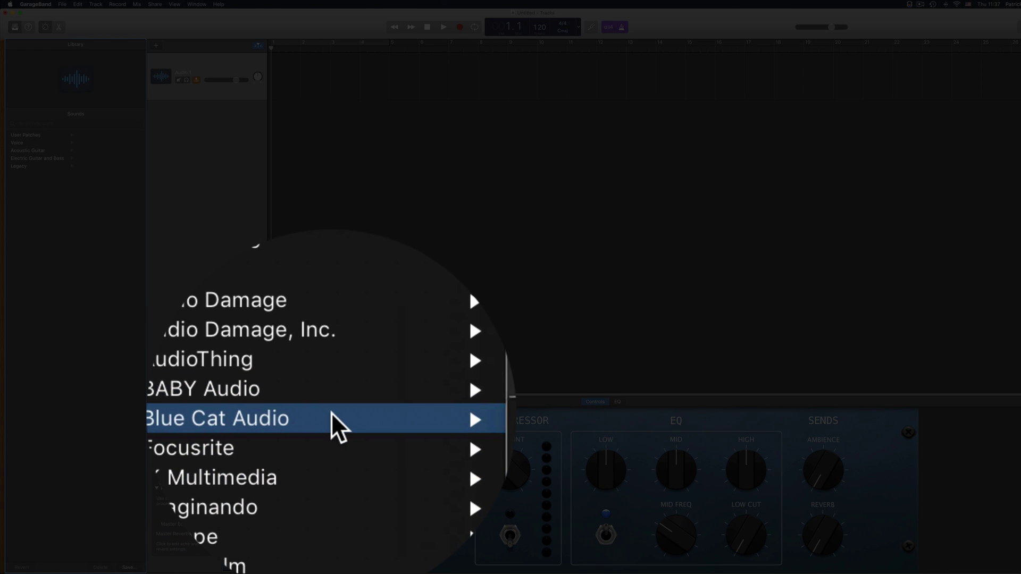
mouse_move(331, 413)
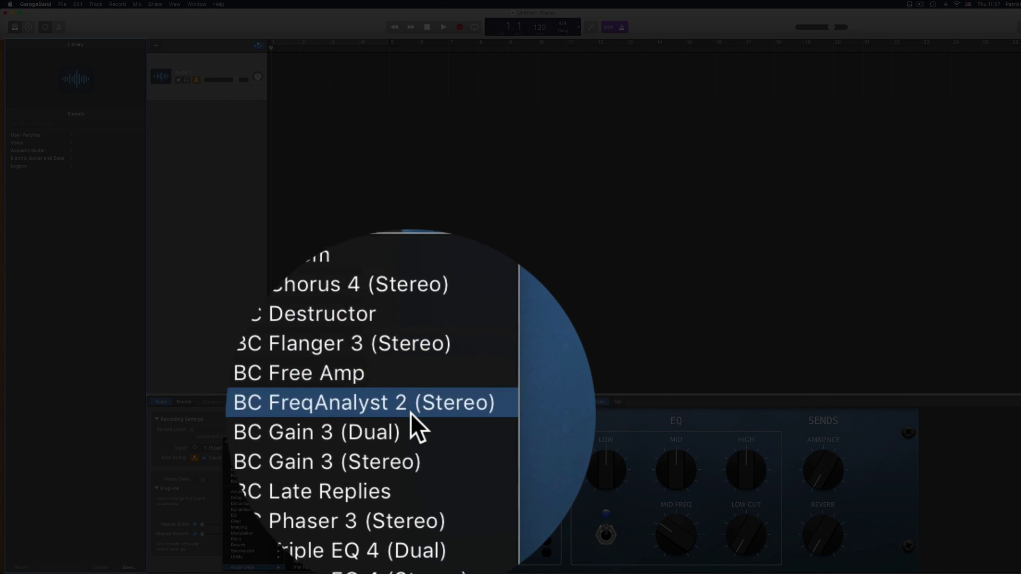
scroll(410, 412, down, 3)
scroll(412, 413, up, 4)
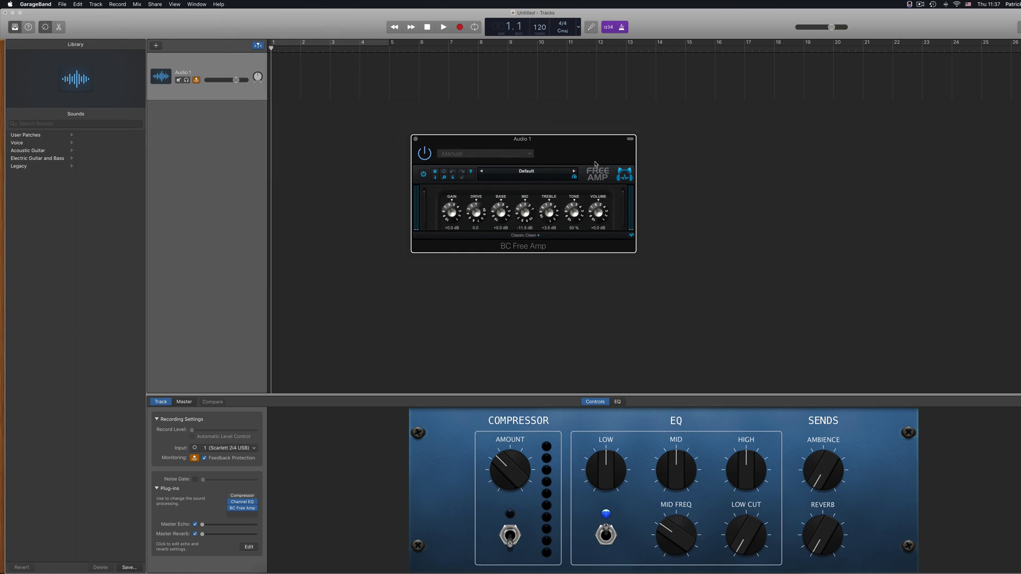
Step BC Free Amp through the 666 Mids and Boosted Lead presets to Bright Crunch
click(575, 171)
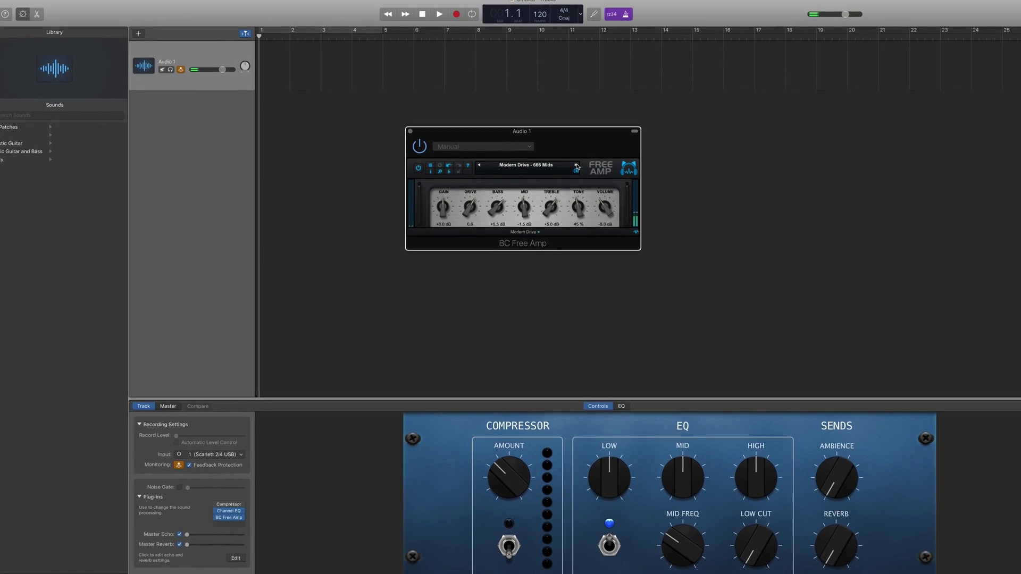
click(577, 165)
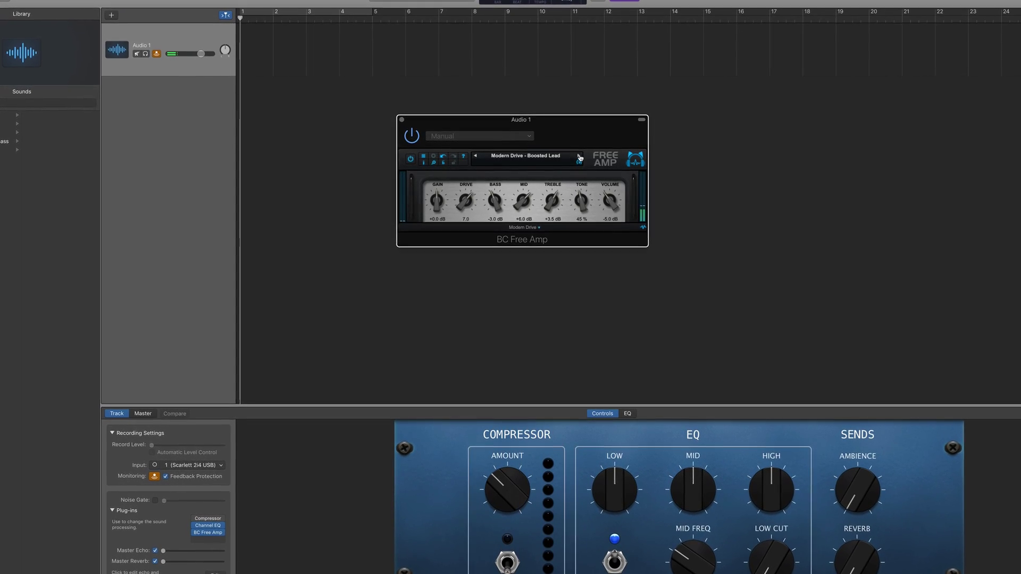
click(580, 154)
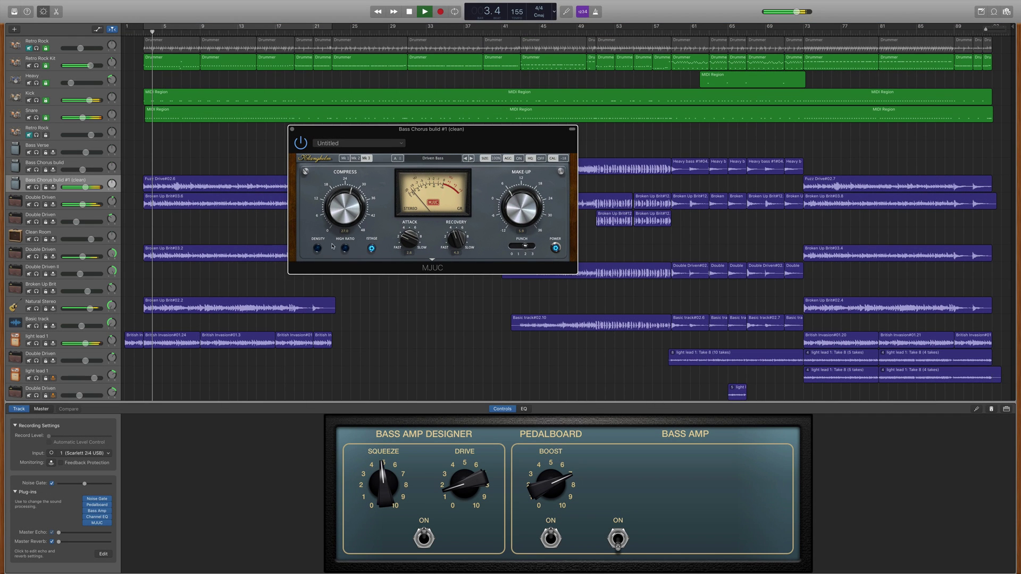
Select the light lead 1 track and open its Smart Controls plug-in list
click(51, 96)
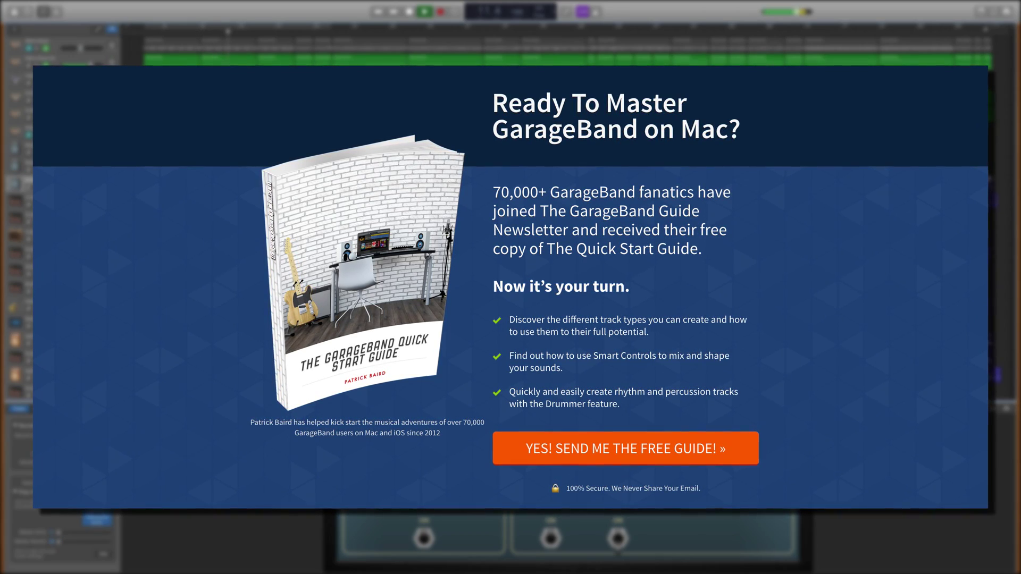
click(94, 529)
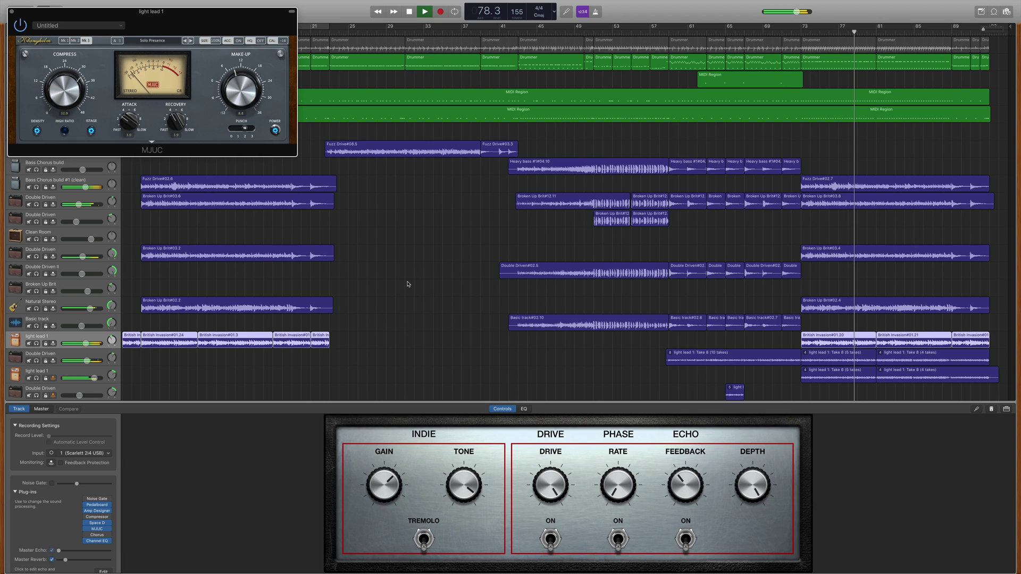
click(110, 537)
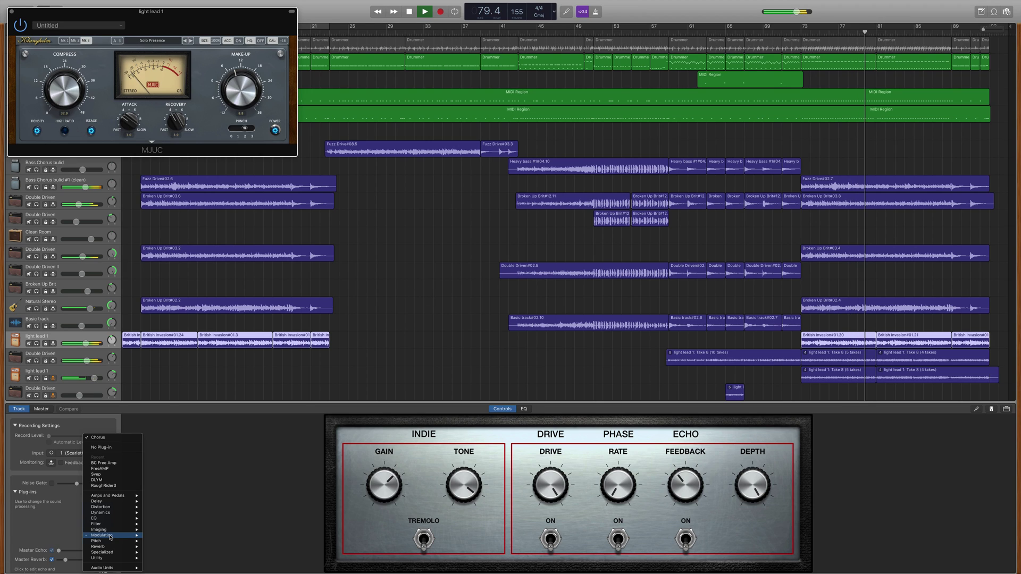